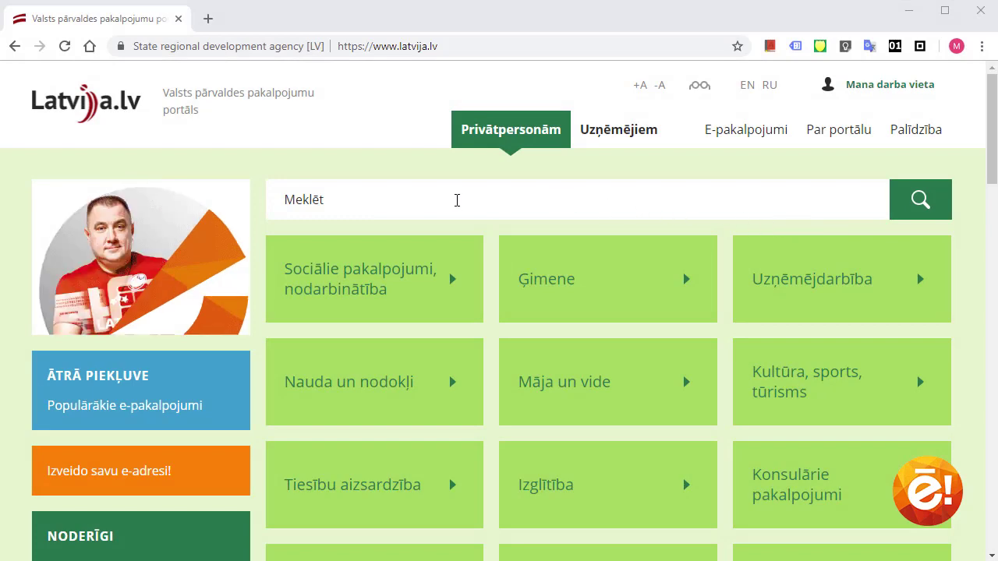
Search latvija.lv for 'gada ienākumu deklarācija' and follow its service card to the VID EDS e-service
left_click(460, 199)
type("gada ien")
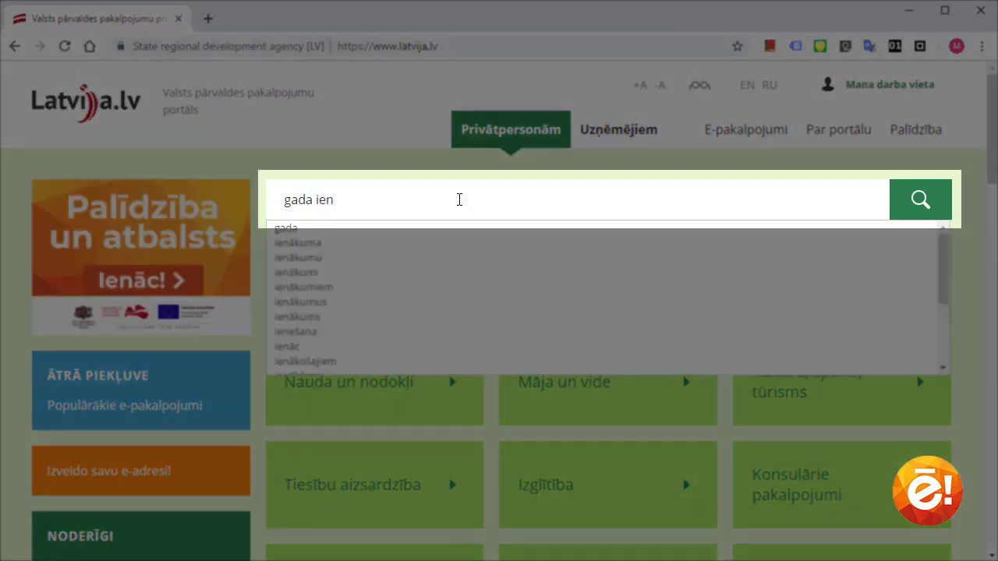
type("ākumu deklarācija")
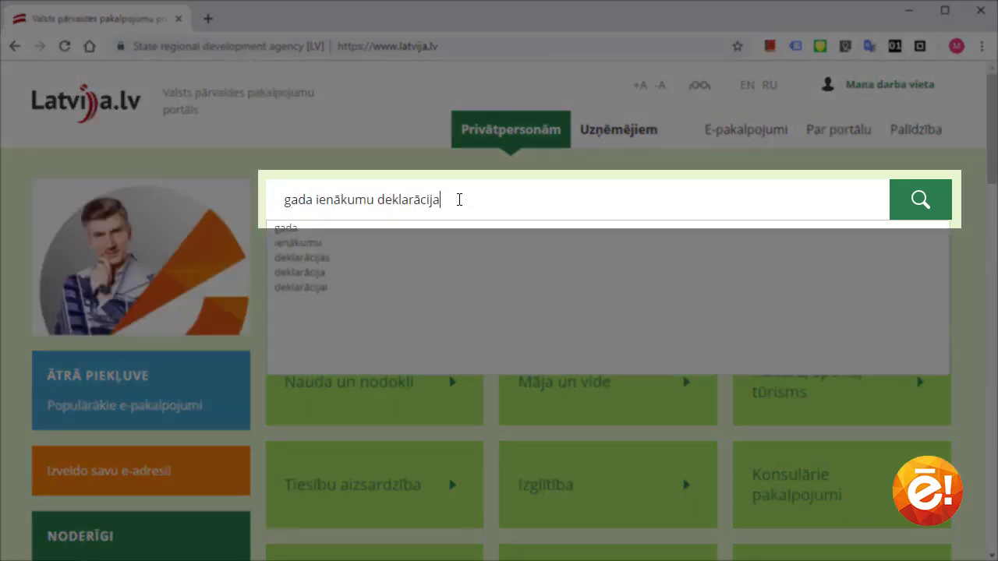
left_click(909, 208)
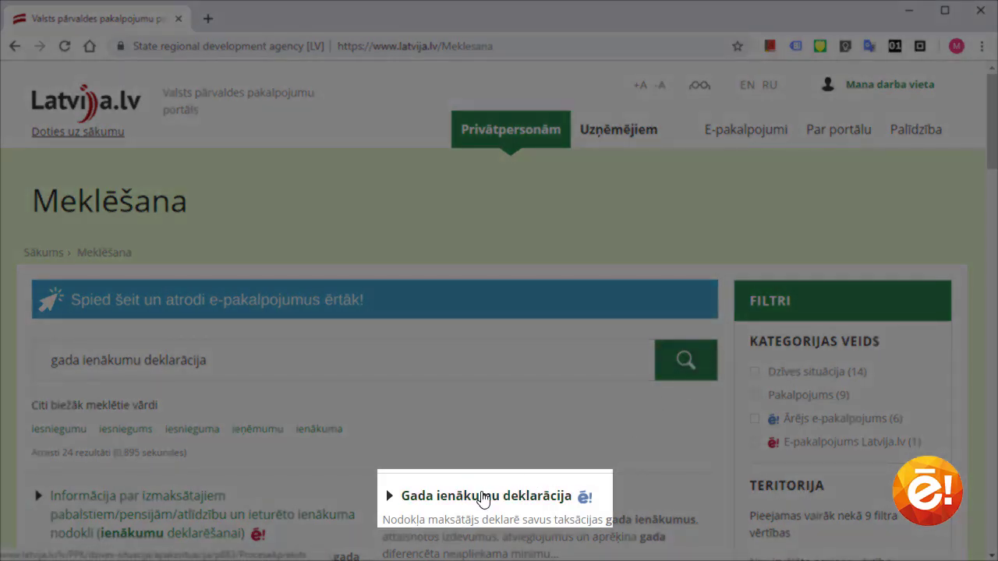
left_click(483, 500)
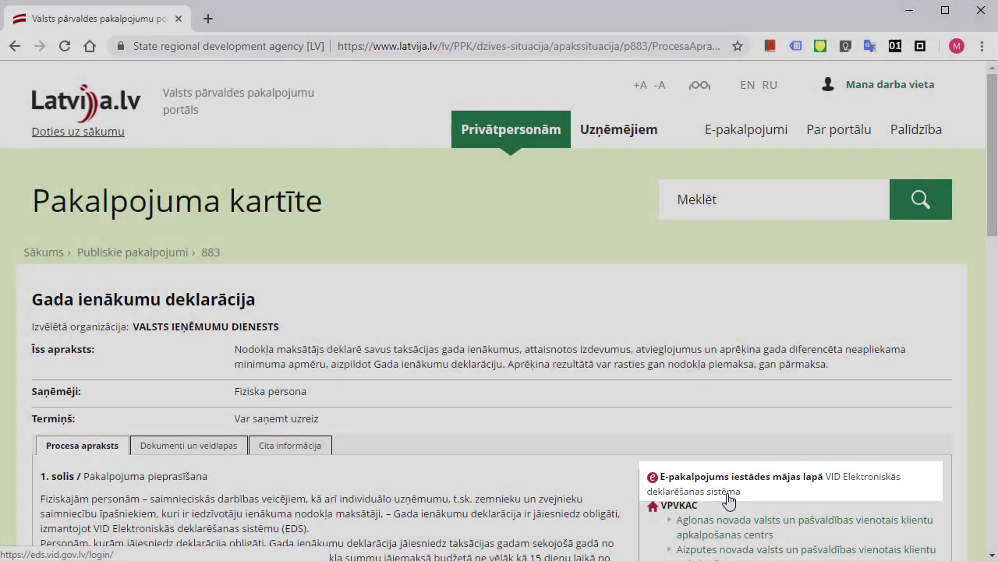
left_click(725, 497)
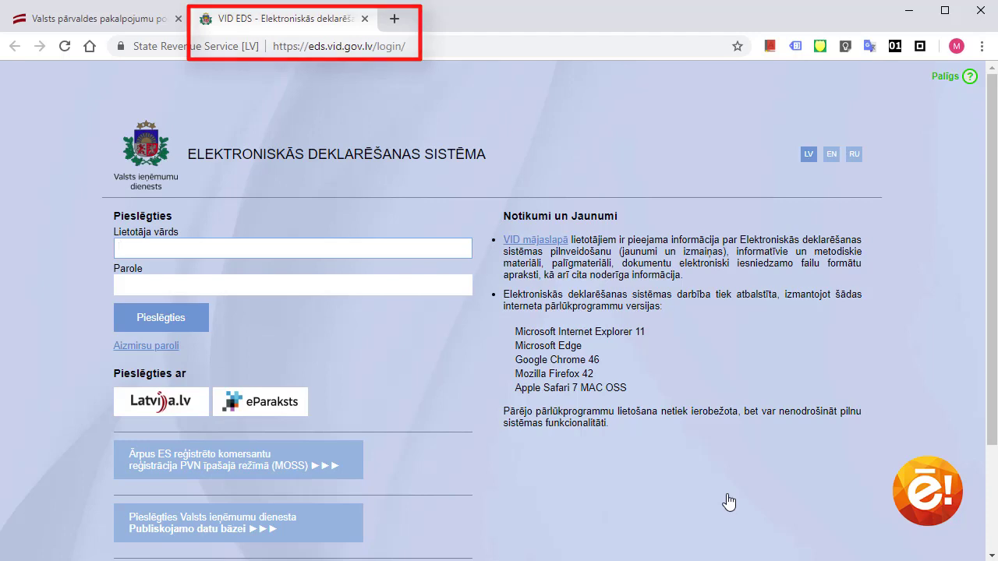
Sign in to VID EDS with the account username and password
type("JanisP")
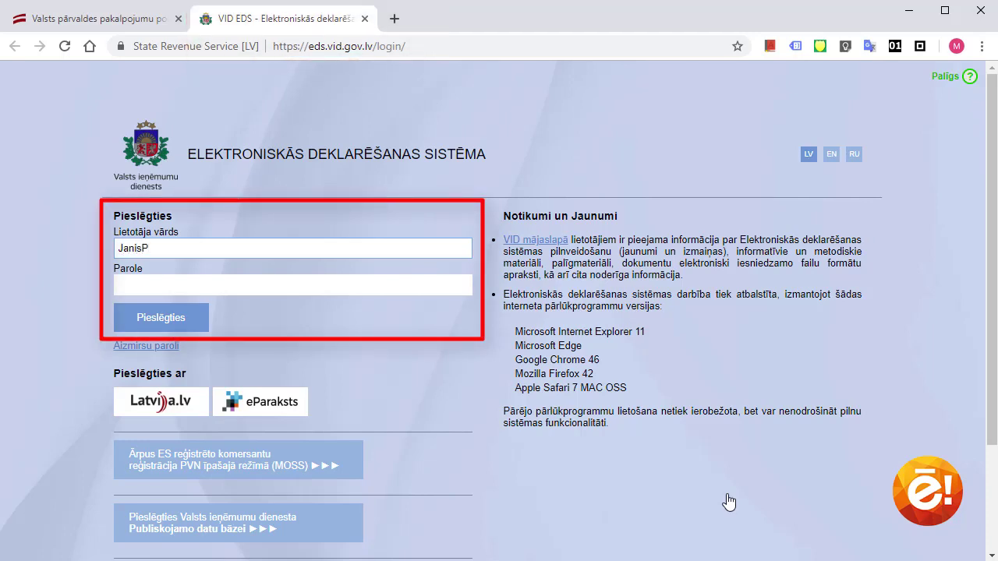
key("Tab")
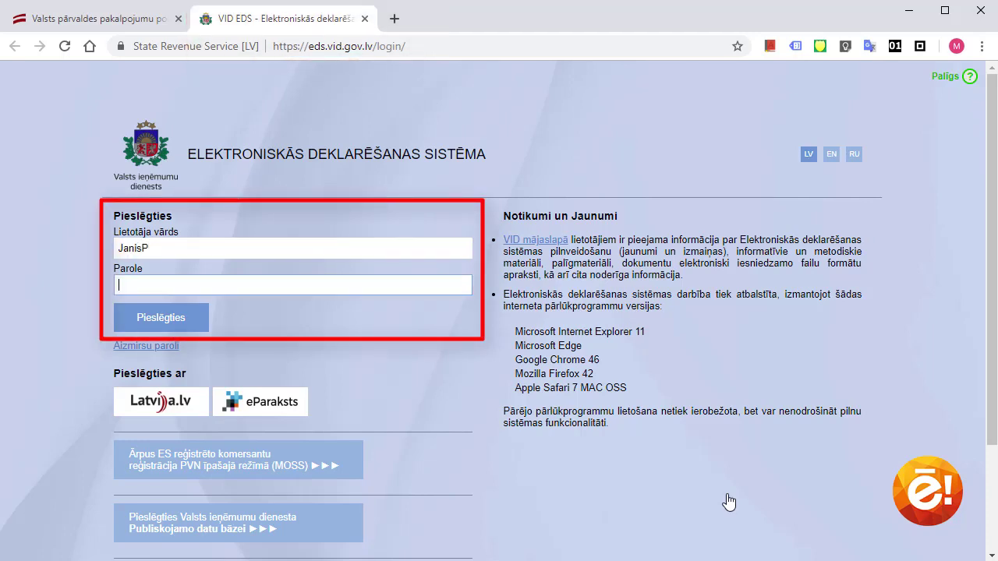
type("******")
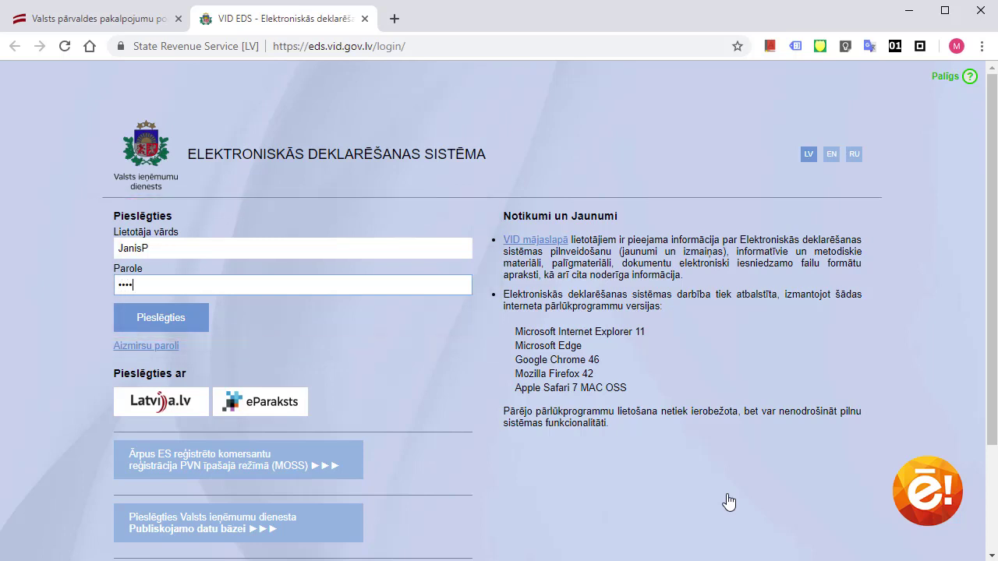
type("****")
left_click(180, 320)
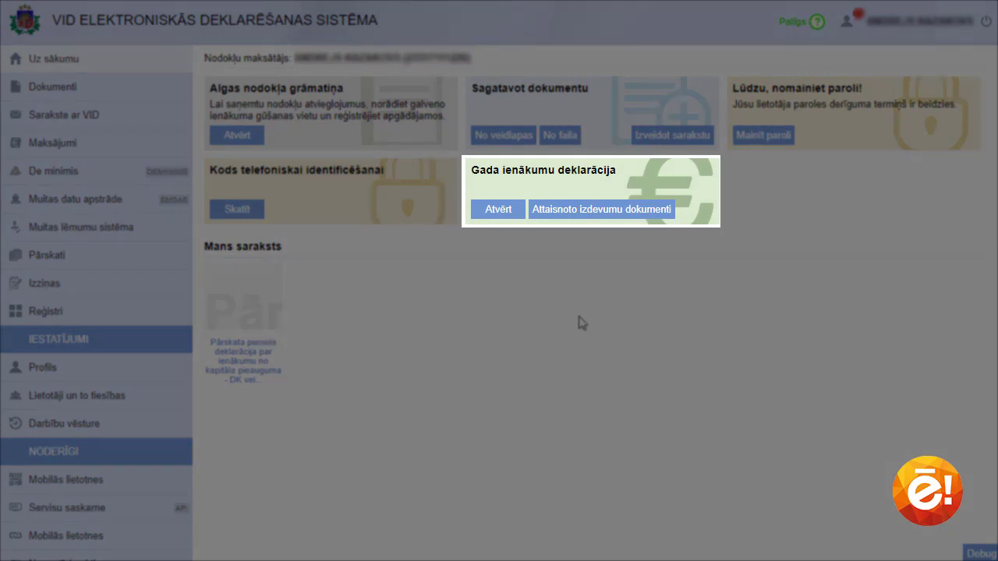
Start preparing a new annual income declaration for the year 2018
left_click(498, 211)
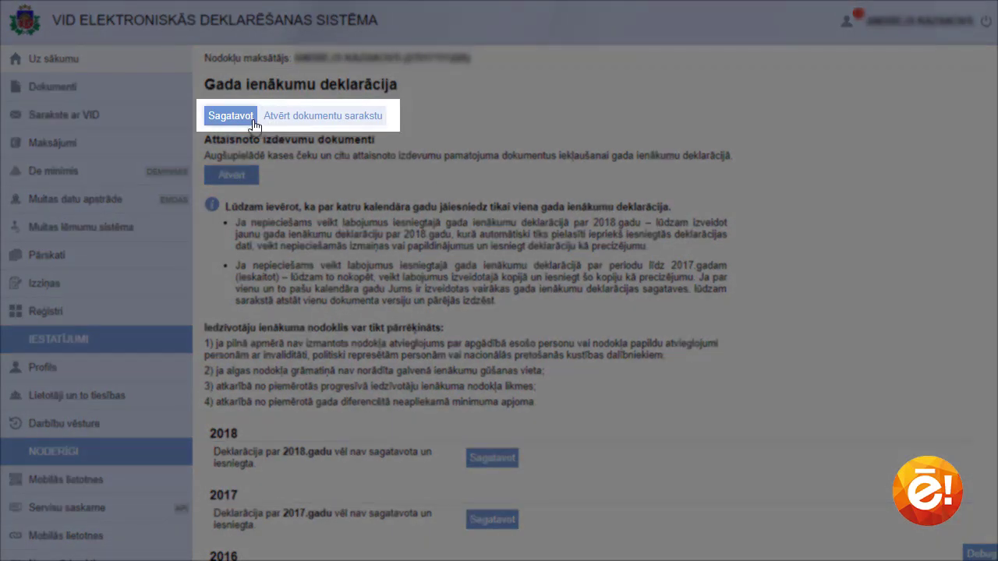
left_click(231, 116)
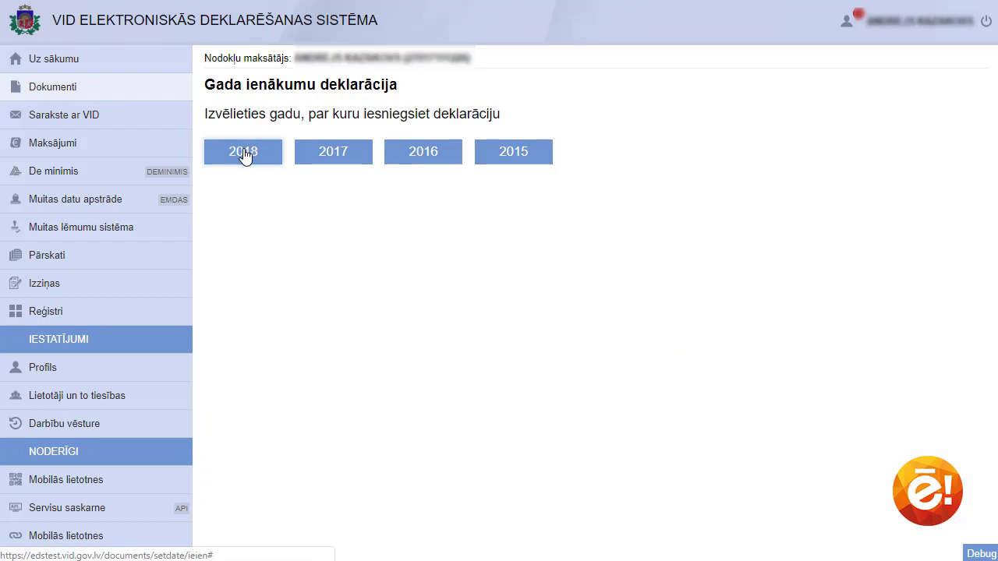
left_click(242, 153)
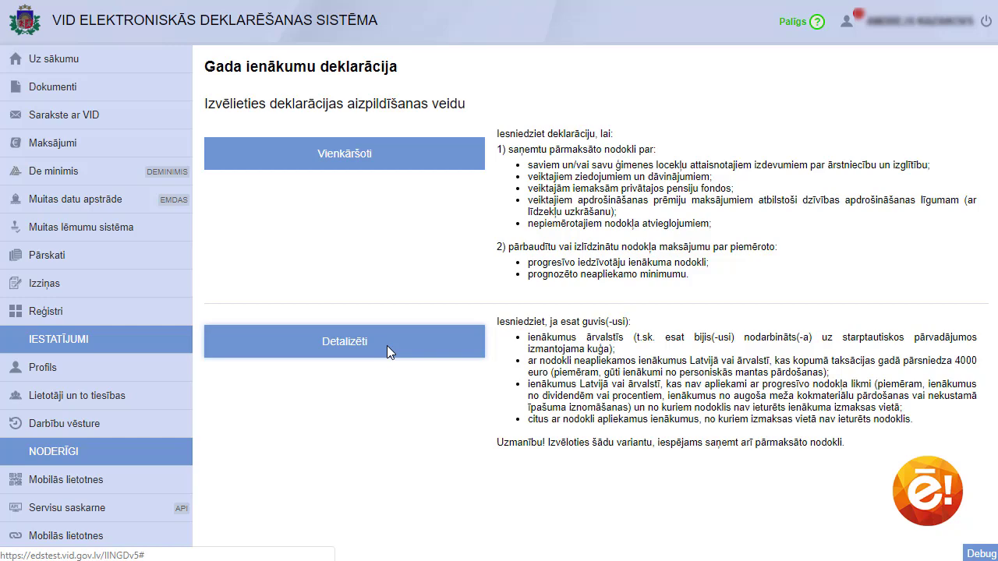
Choose detailed filling and go to the D4 education and medical expenses section
left_click(386, 345)
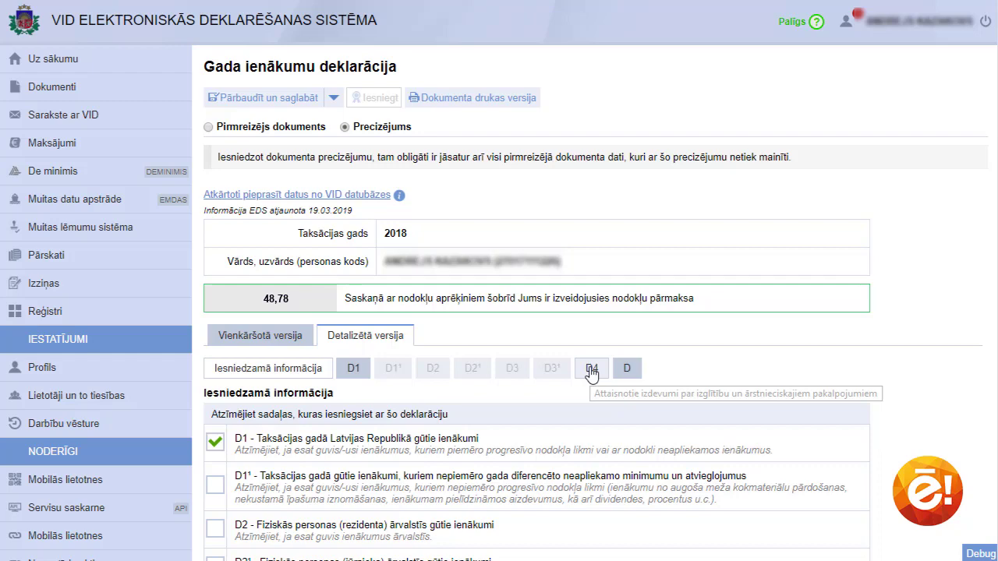
left_click(592, 371)
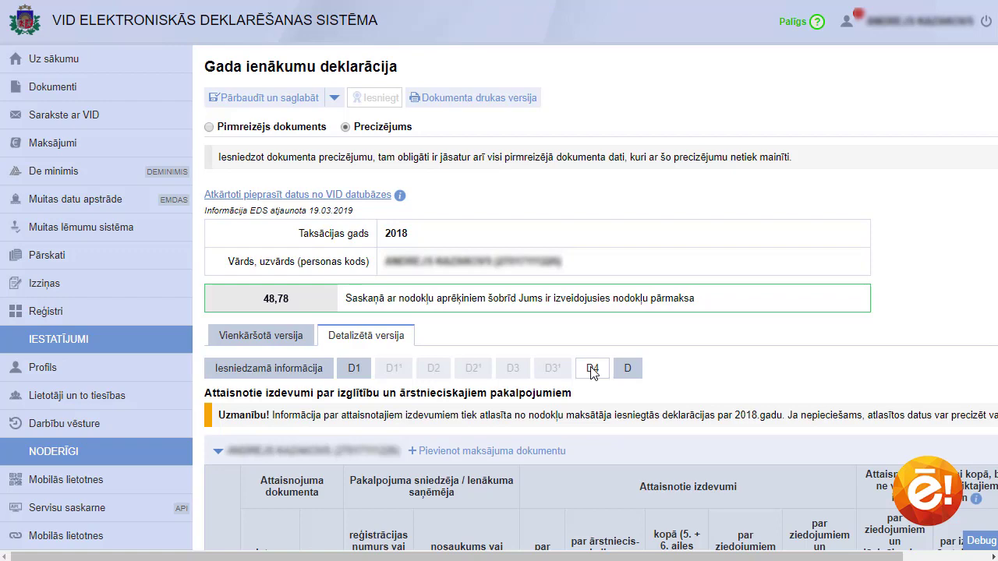
Add a payment document with expense type Ārstniecība, concerning the taxpayer
left_click(521, 459)
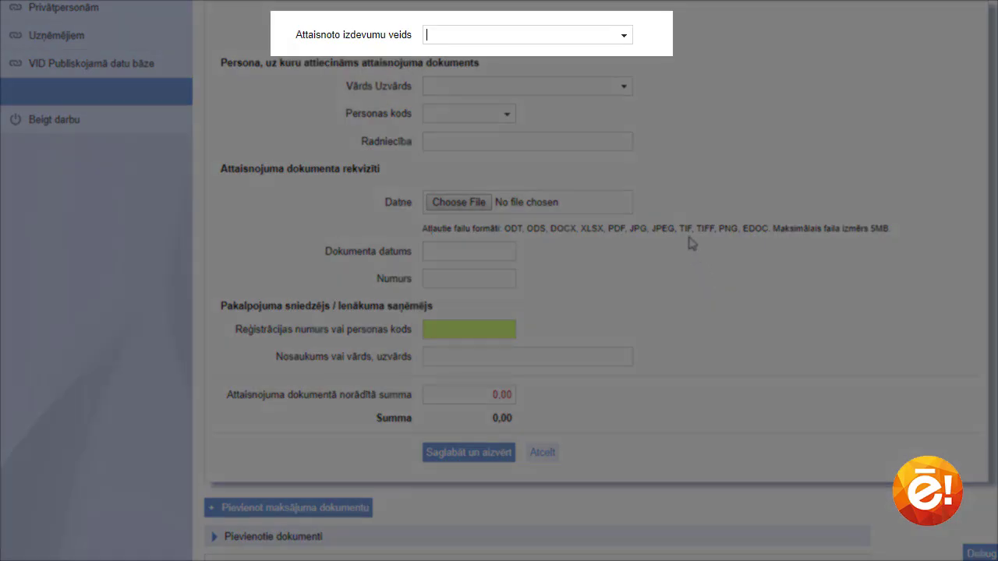
left_click(619, 36)
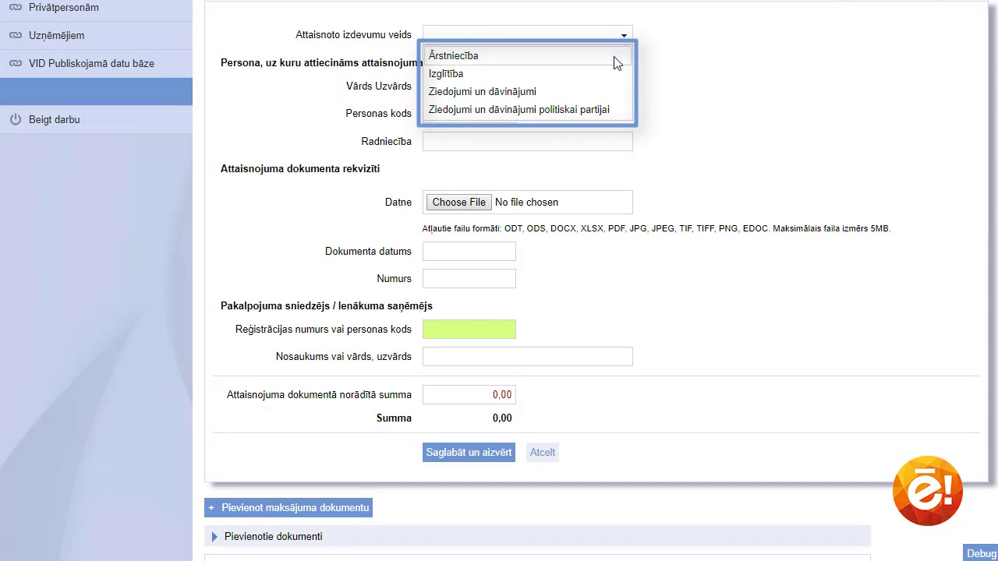
left_click(615, 57)
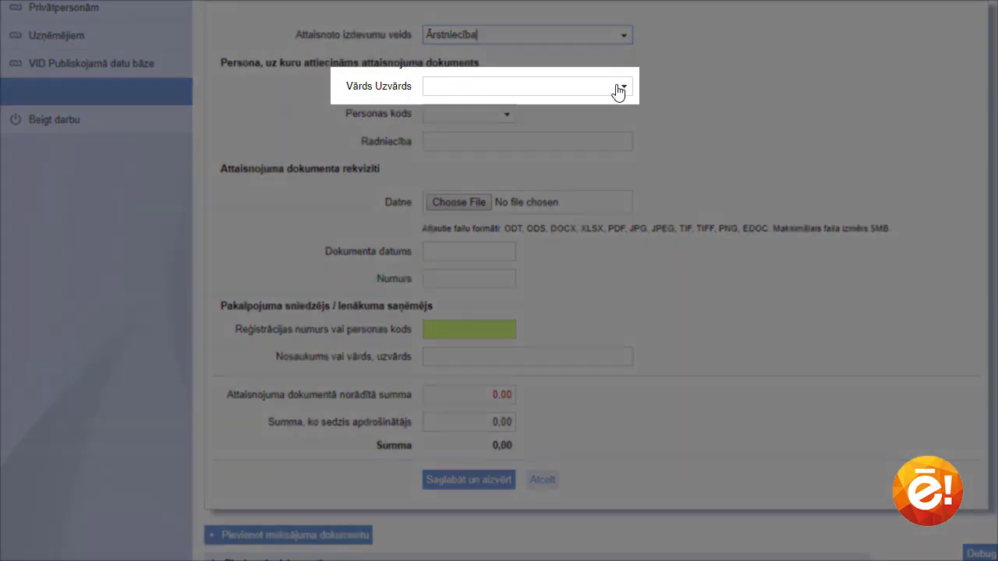
left_click(619, 93)
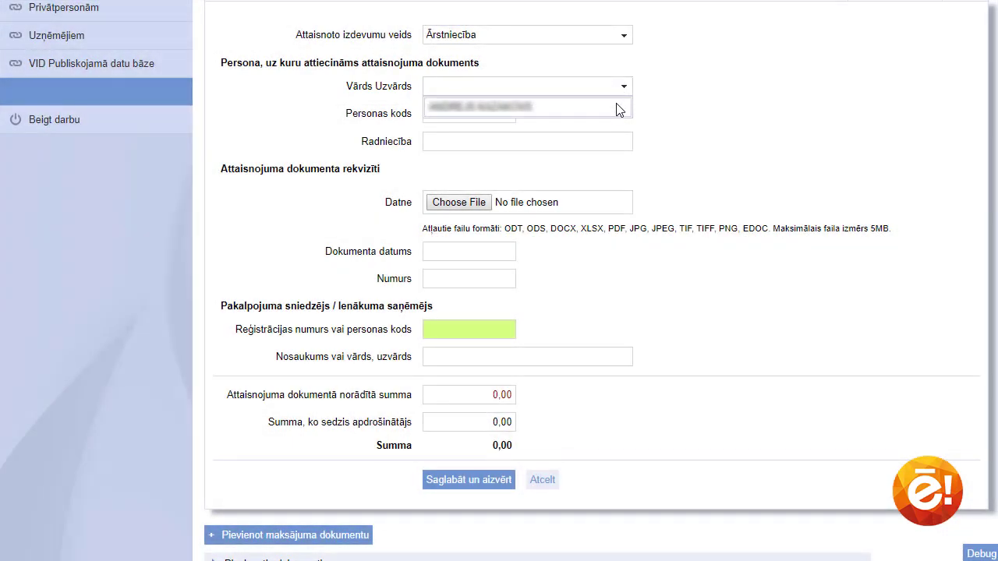
left_click(617, 109)
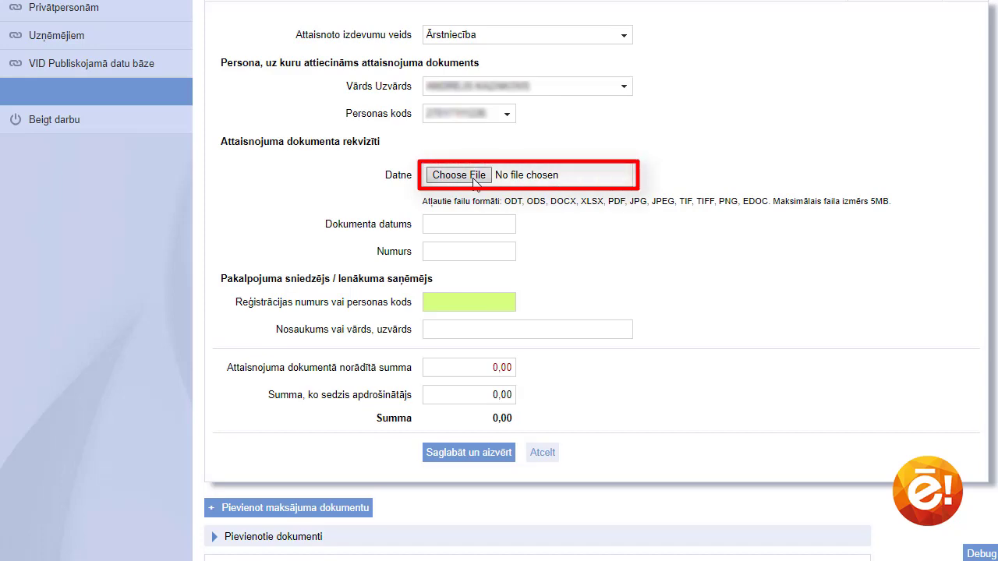
Attach the Čeks_TOS.png receipt and set the document date to 16.05.2018
left_click(476, 176)
left_click(477, 155)
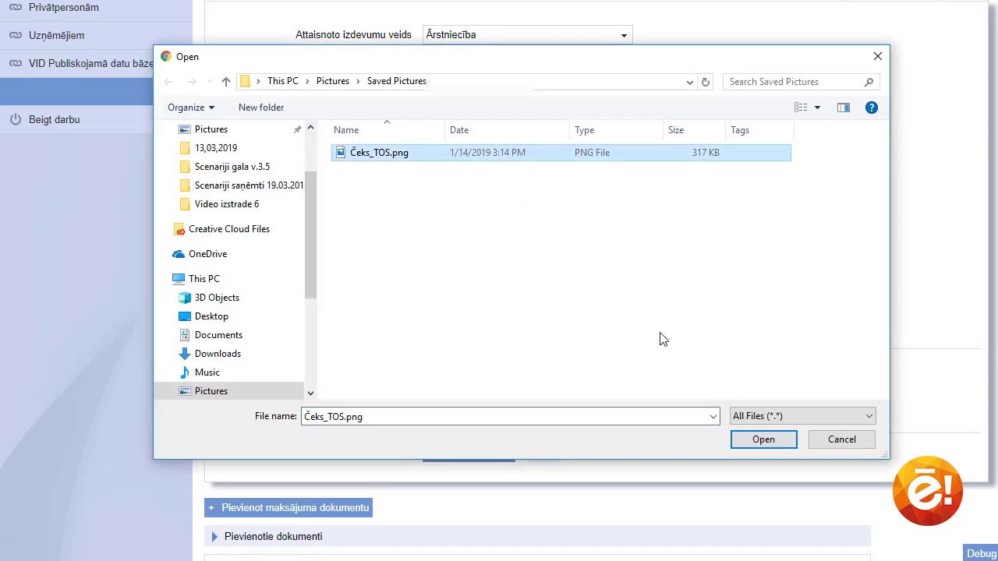
left_click(753, 441)
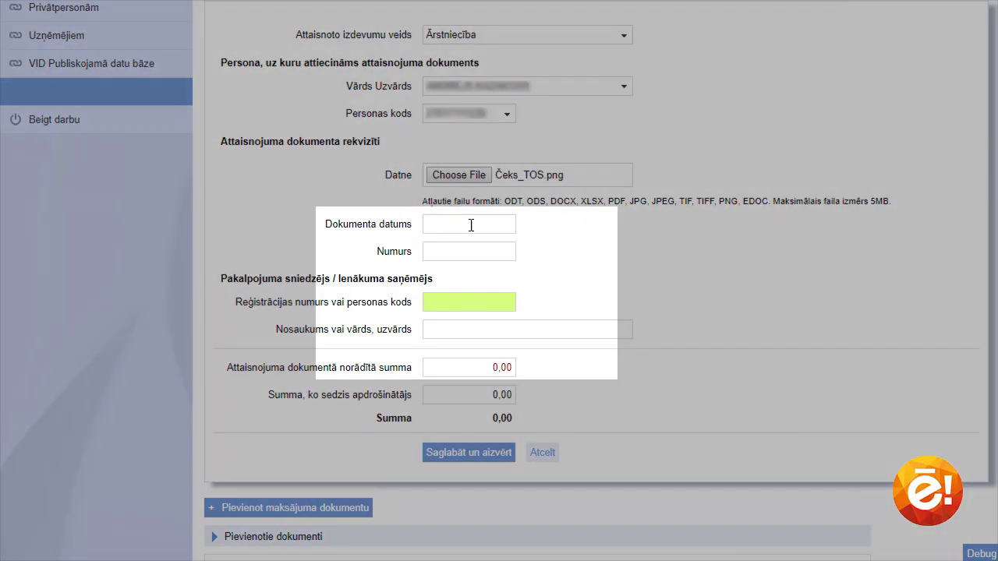
left_click(471, 226)
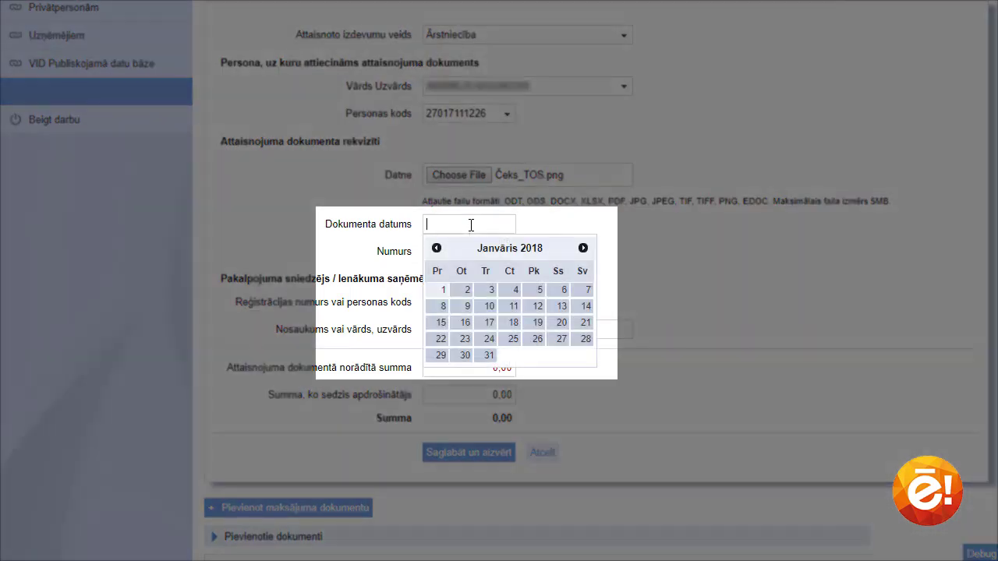
left_click(584, 248)
left_click(583, 248)
left_click(583, 248)
left_click(583, 248)
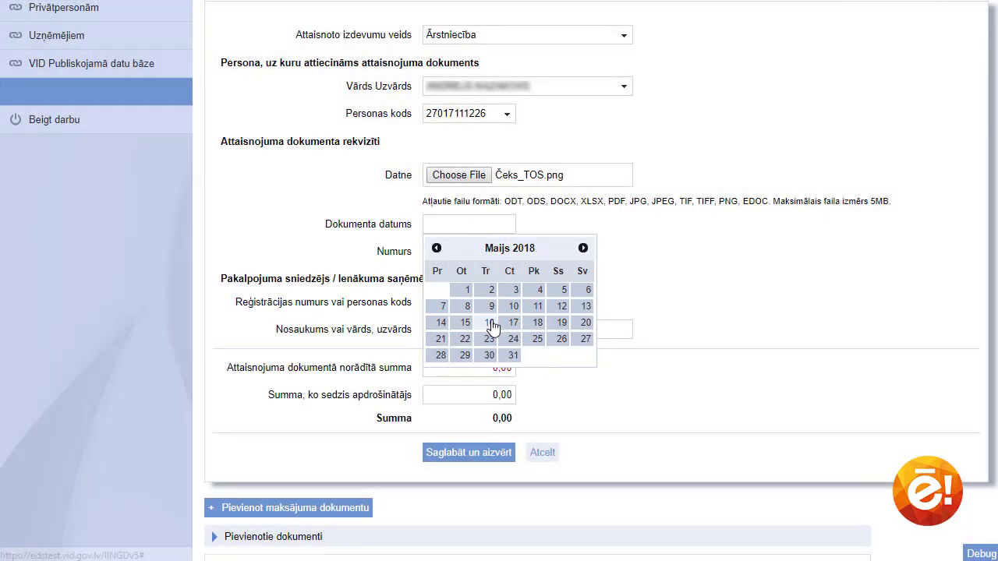
left_click(489, 323)
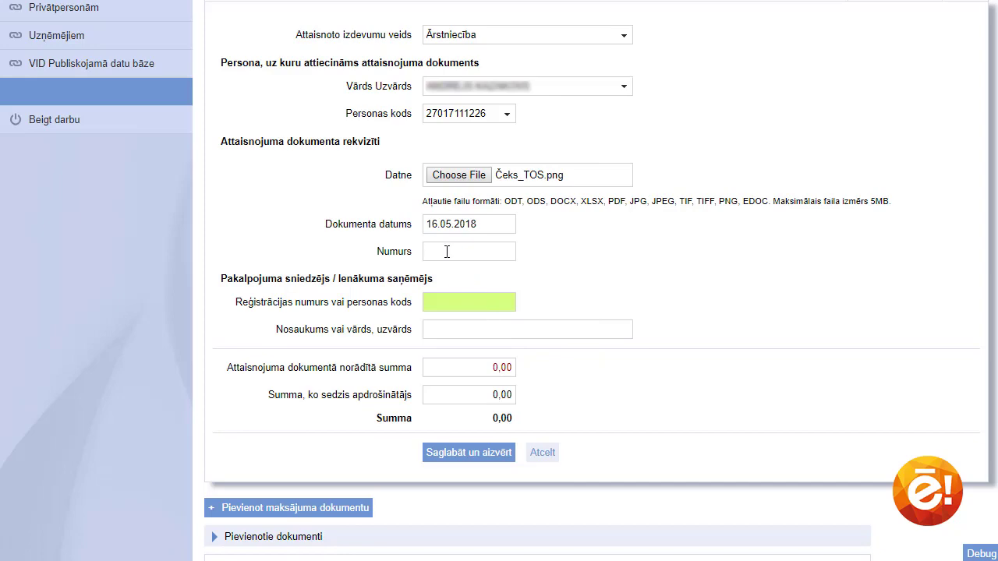
left_click(447, 251)
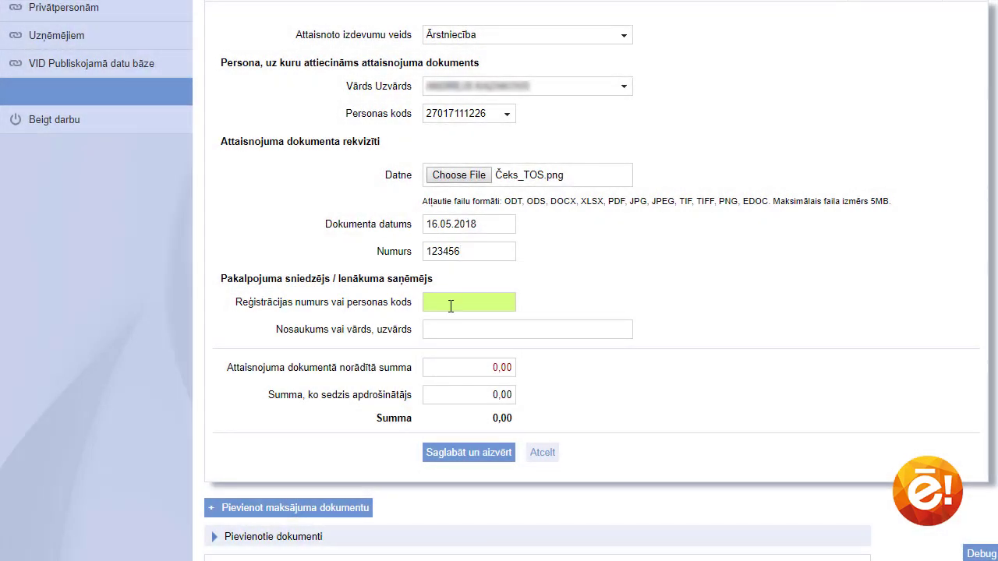
left_click(451, 304)
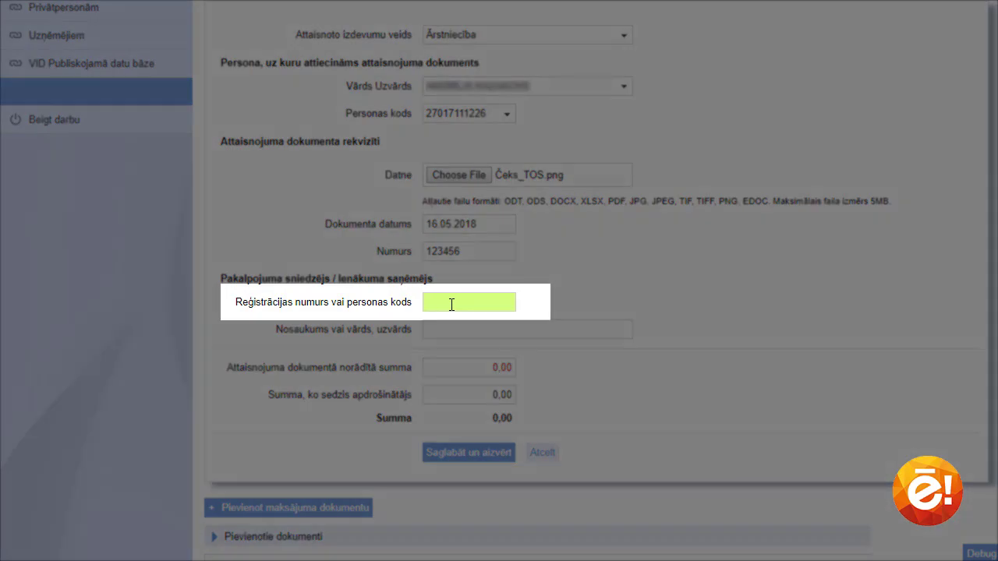
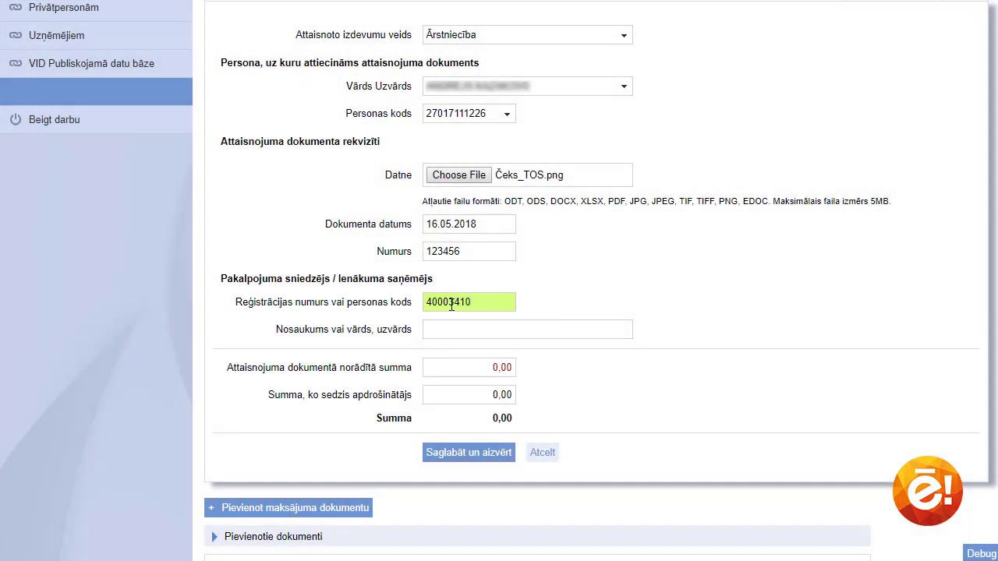
left_click(455, 329)
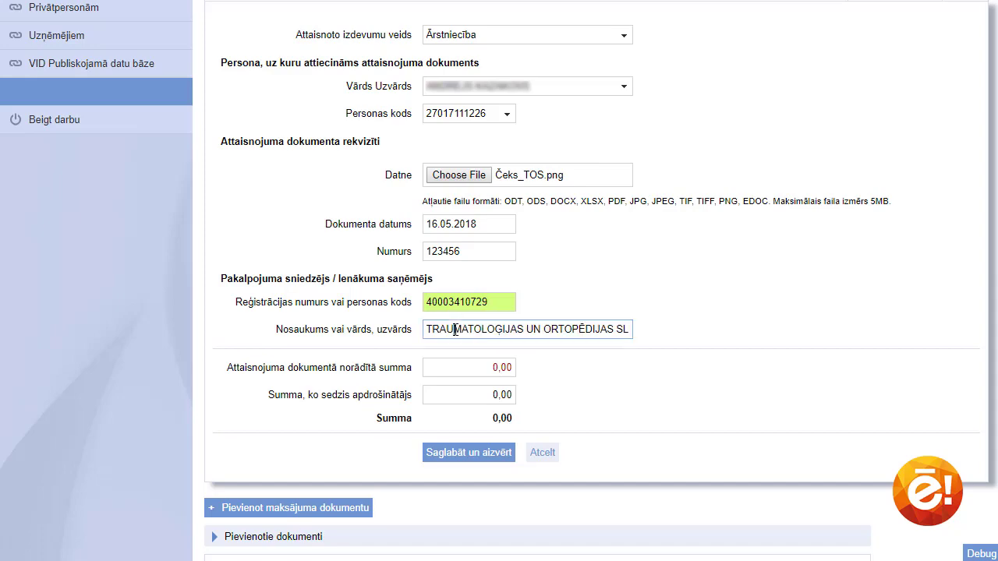
left_click_drag(470, 366, 519, 375)
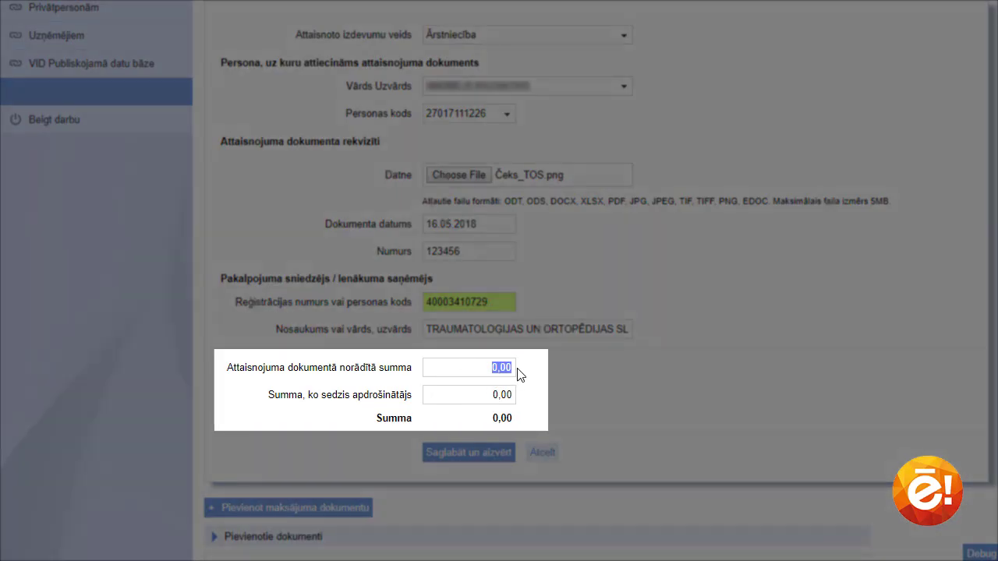
type("114,58")
left_click(488, 396)
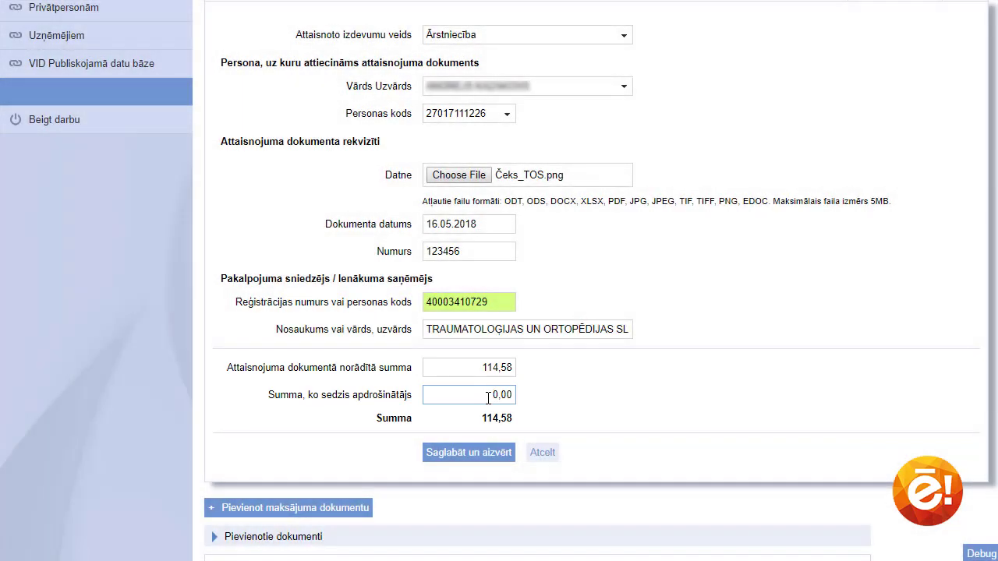
Save the Ārstniecība receipt into D4 and review the expenses table
left_click(494, 460)
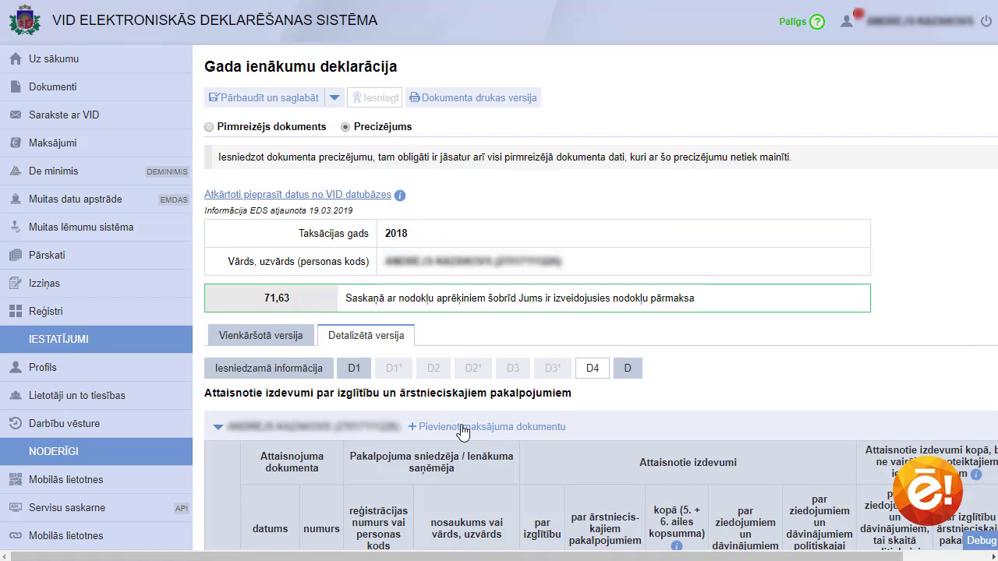
scroll(462, 431, "down", 5)
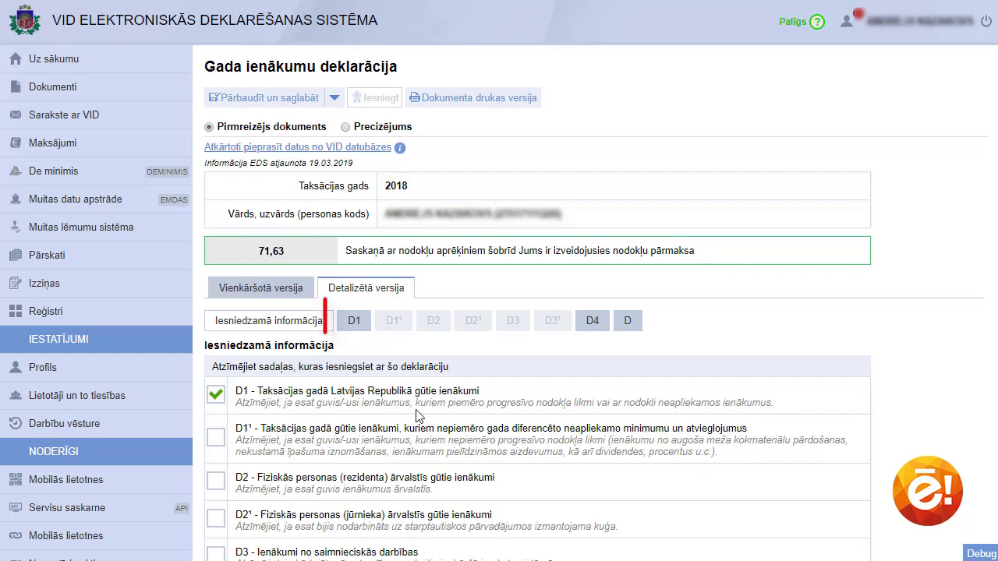
Add D1 row 2 for a private payer: income type 05, gross and non-taxable 4300
left_click(354, 323)
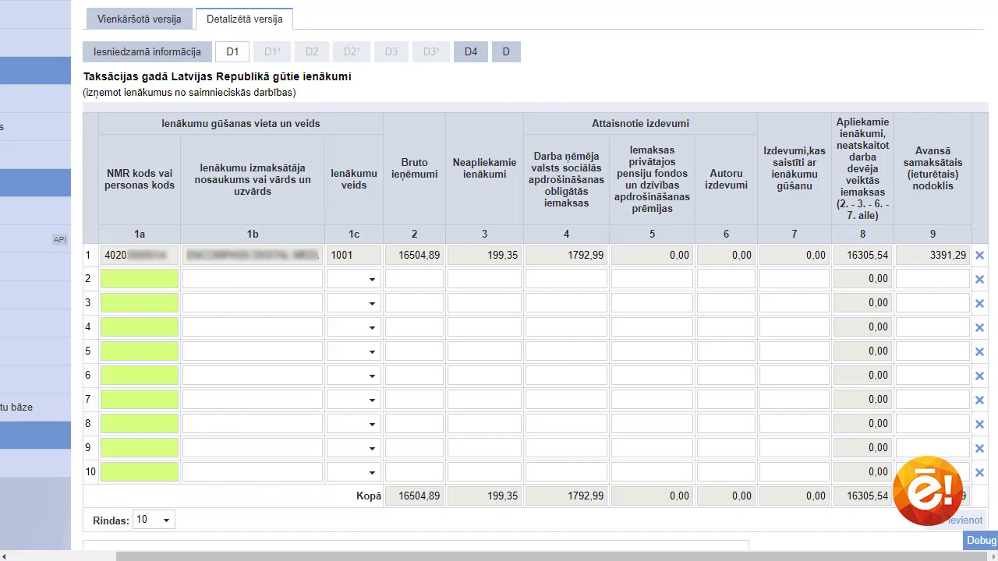
left_click(252, 279)
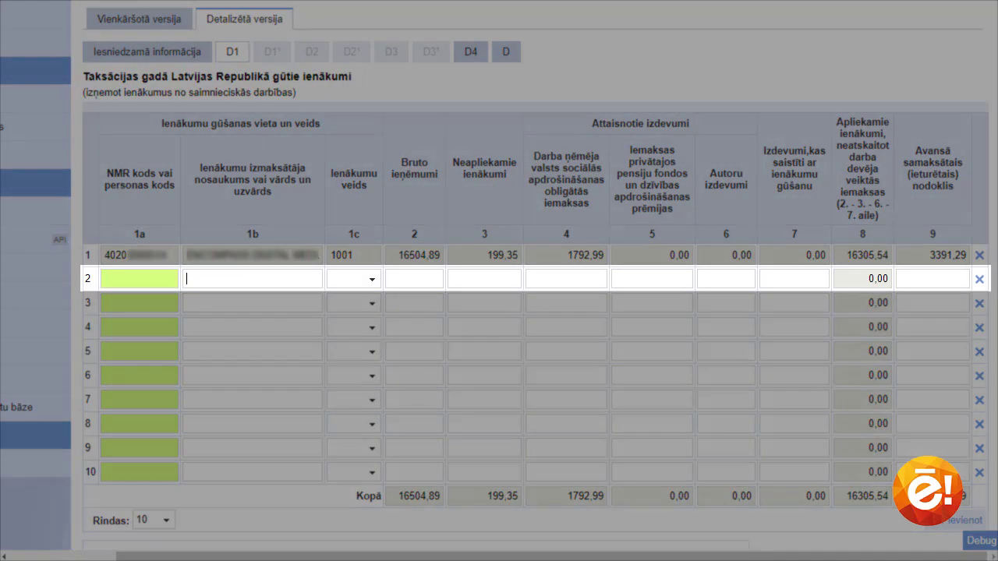
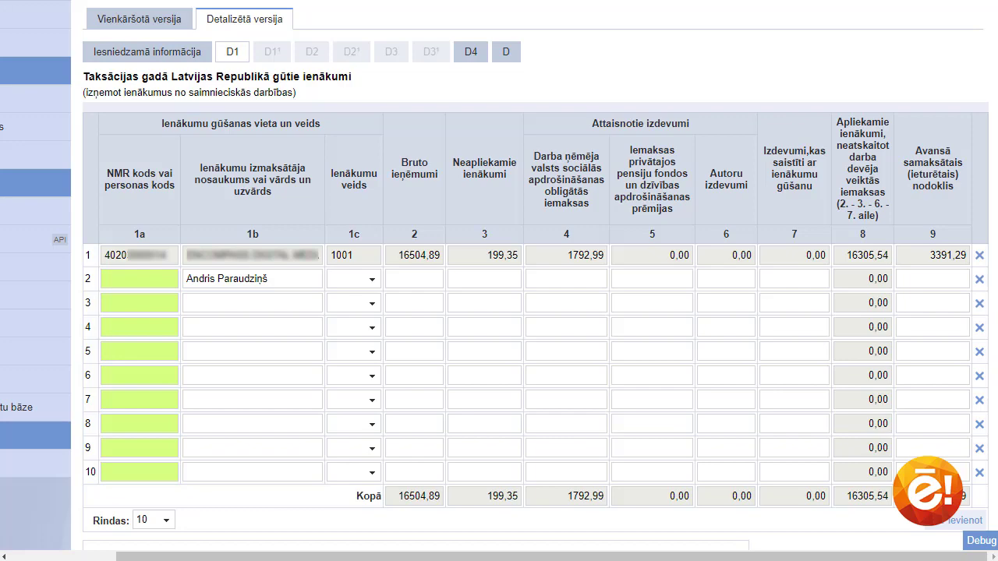
left_click(369, 284)
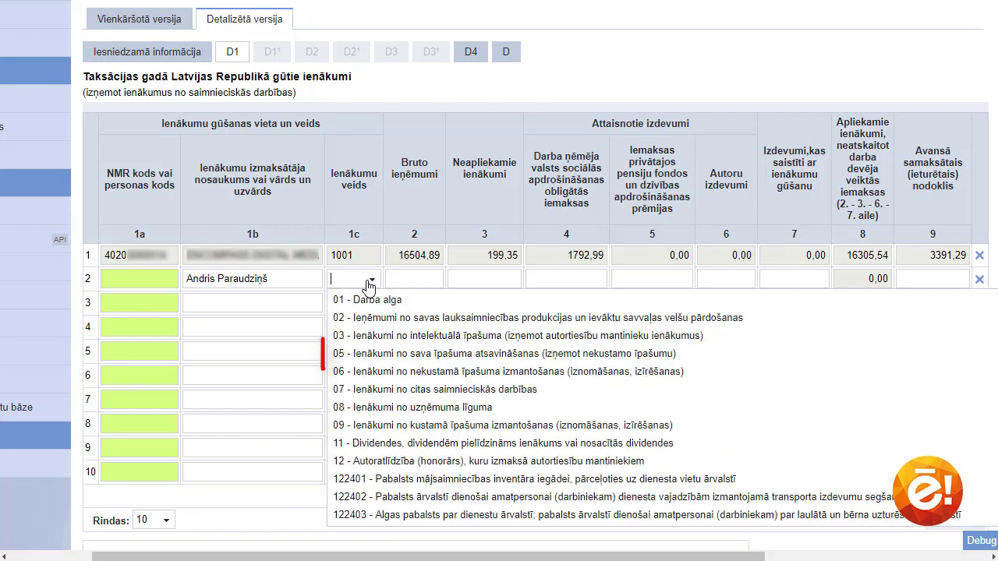
left_click(381, 354)
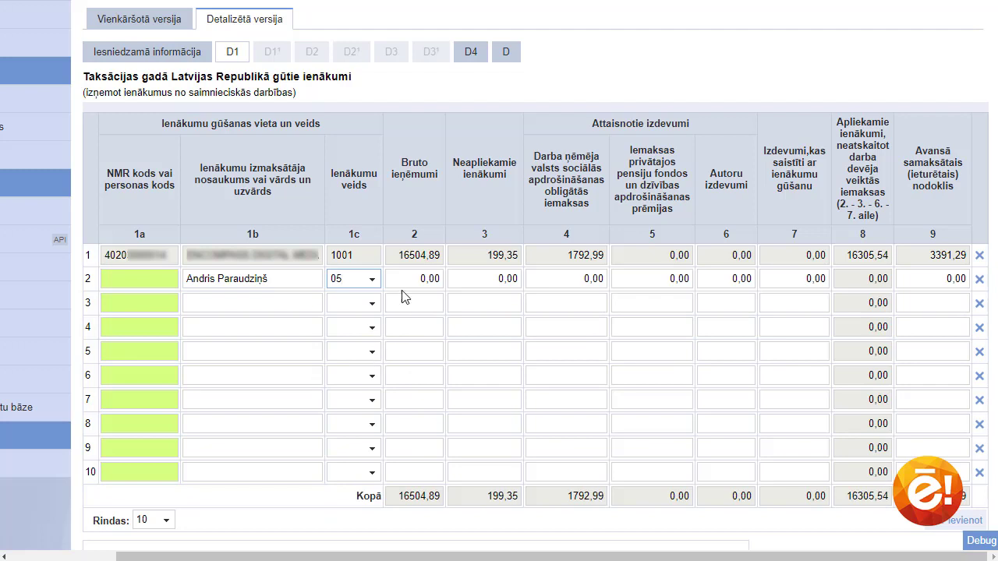
left_click(433, 279)
type("4300")
left_click(489, 283)
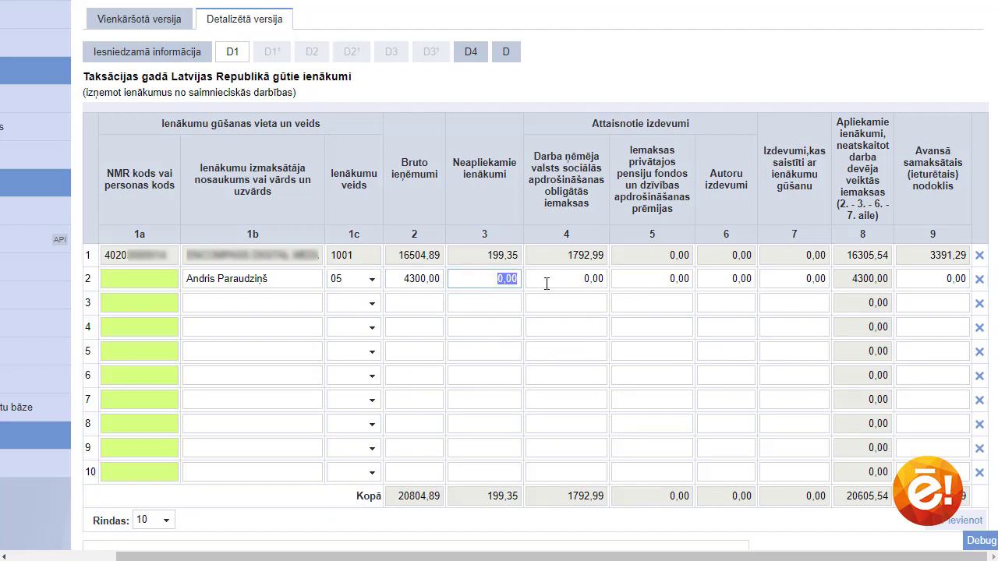
type("4300")
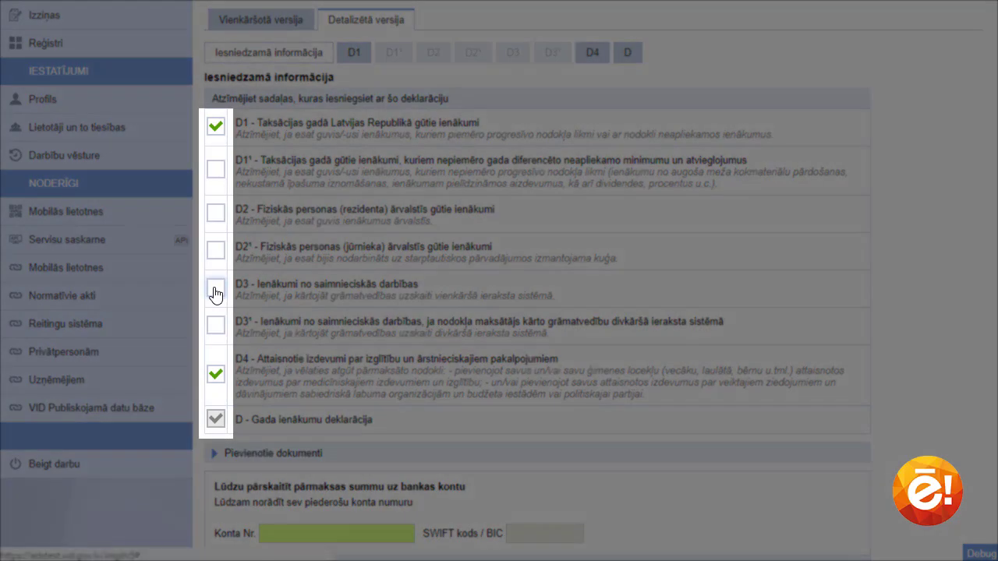
Include the D3 business income section and scroll its page down to the bank account block
left_click(215, 293)
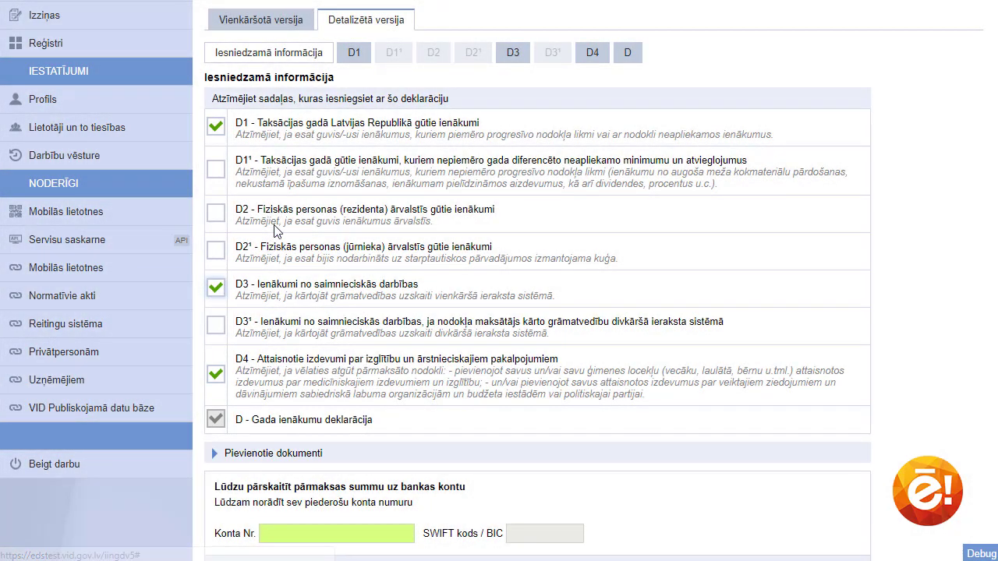
left_click(509, 53)
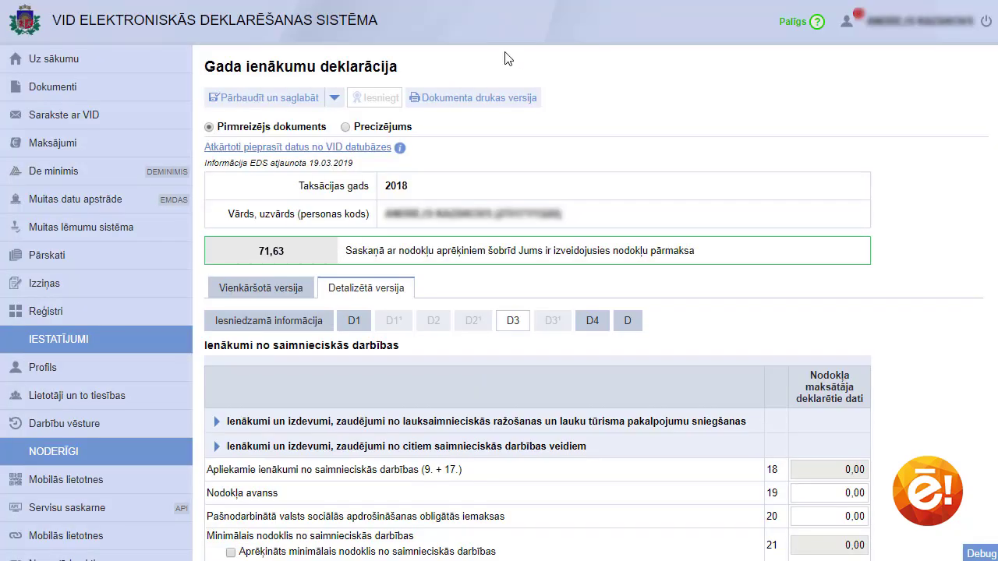
scroll(505, 58, "down", 3)
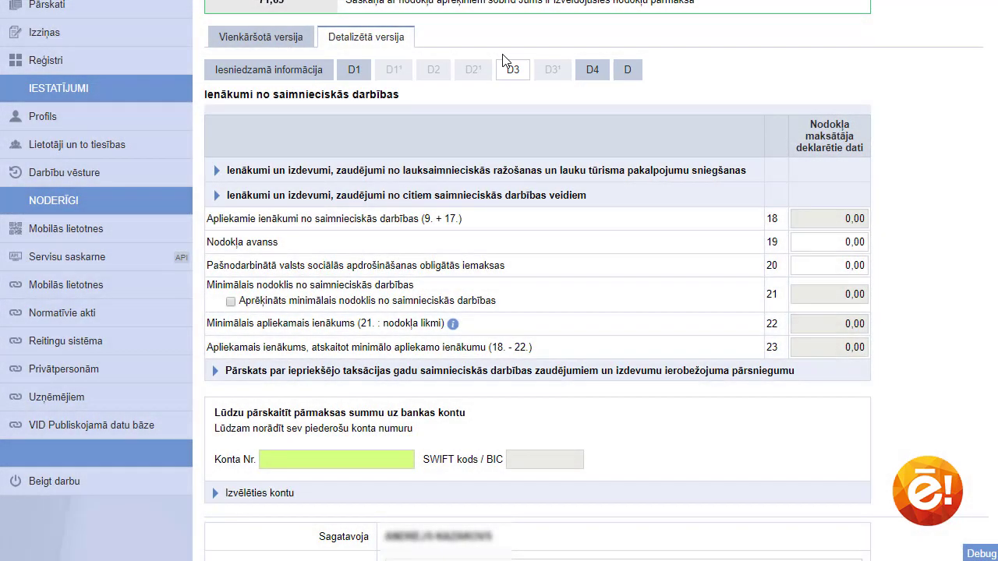
scroll(503, 61, "down", 3)
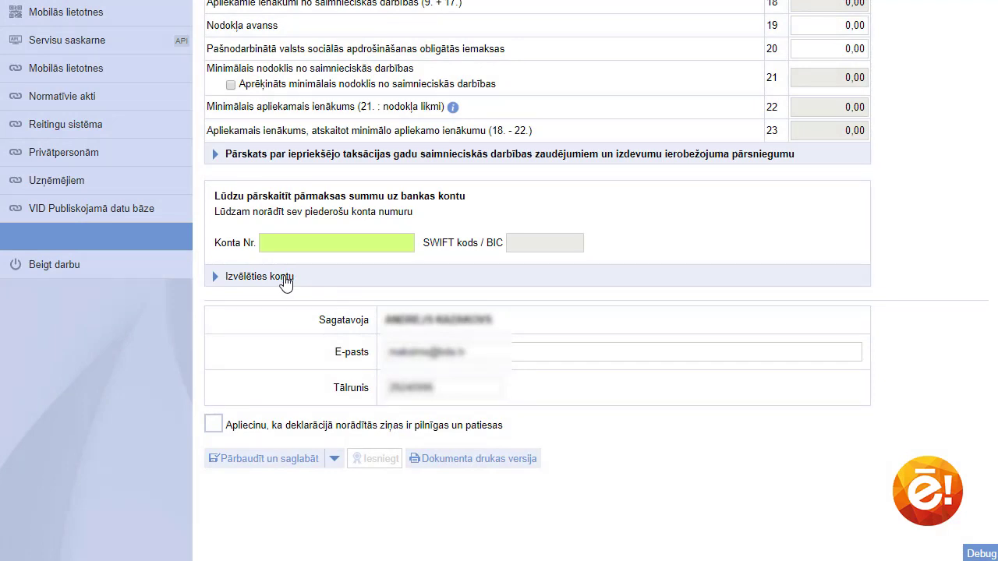
Choose the SEB banka refund account, confirm truthfulness, then check and save the declaration
left_click(278, 284)
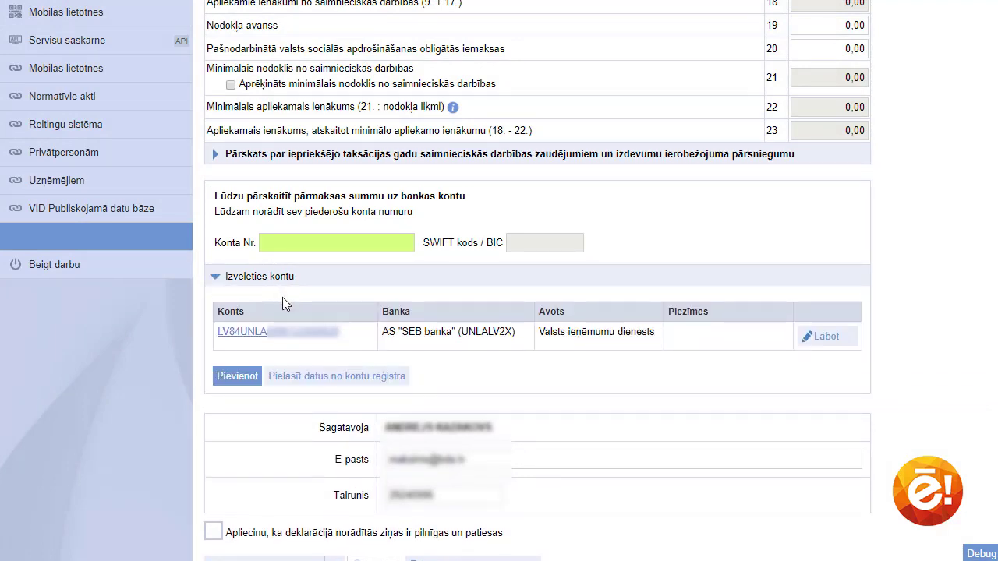
left_click(285, 334)
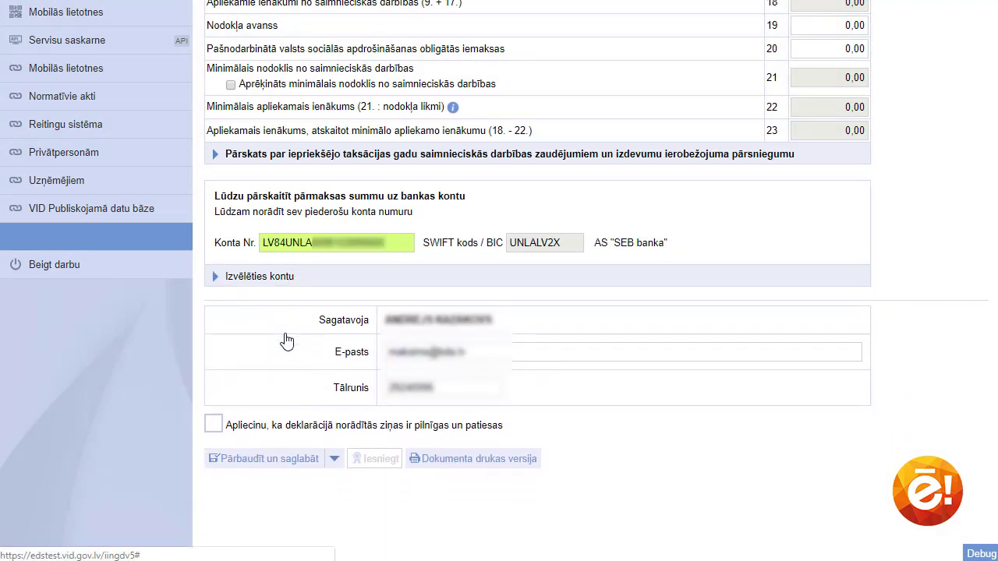
scroll(257, 234, "up", 6)
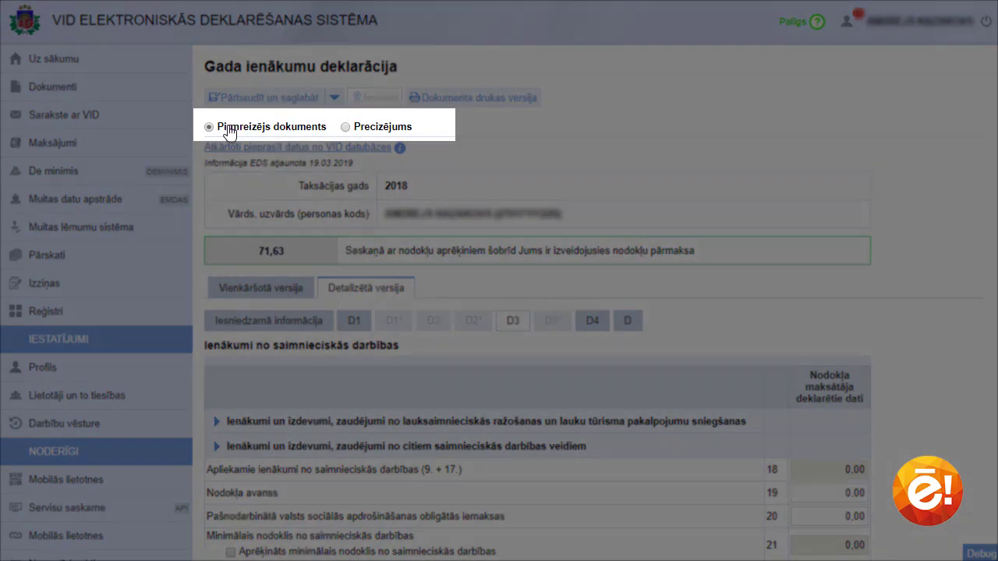
scroll(228, 131, "down", 15)
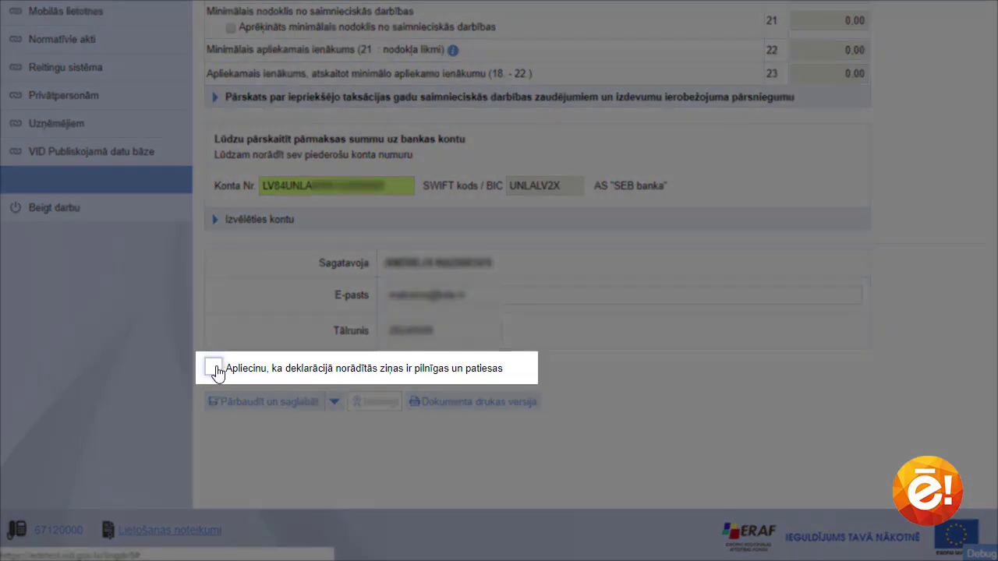
left_click(213, 367)
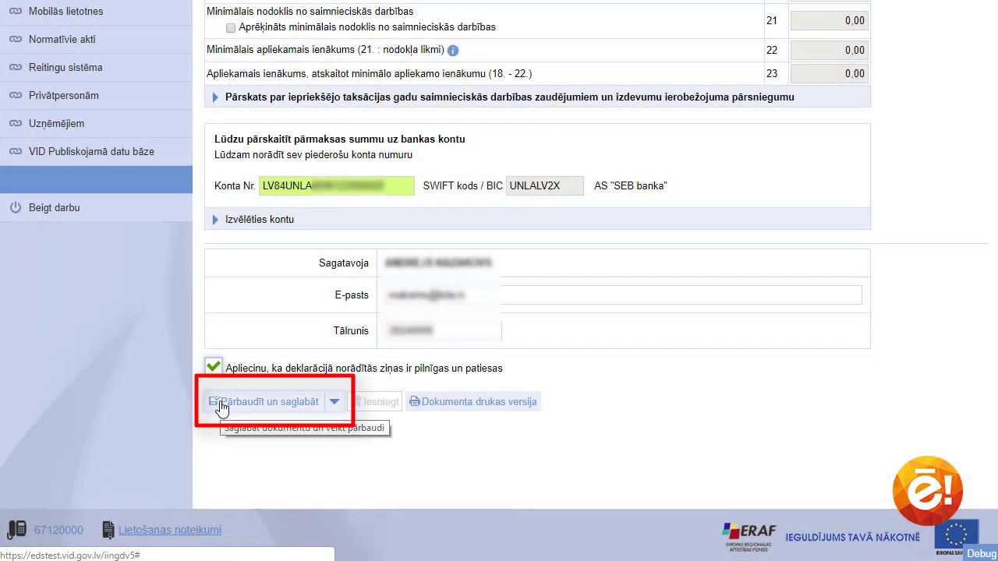
left_click(222, 404)
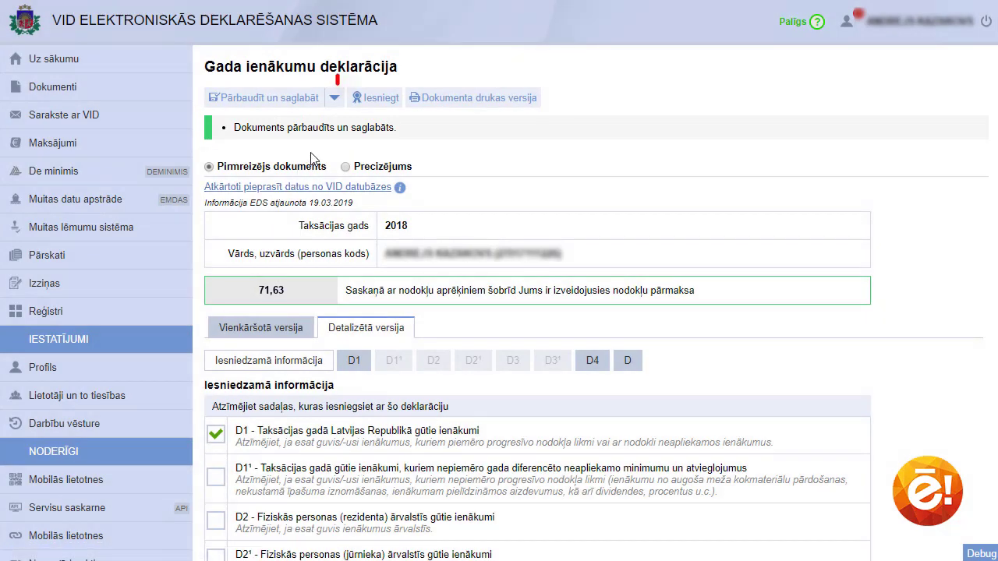
Submit and confirm the 2018 income declaration so it shows Iesniegts, then sign out of EDS
left_click(369, 103)
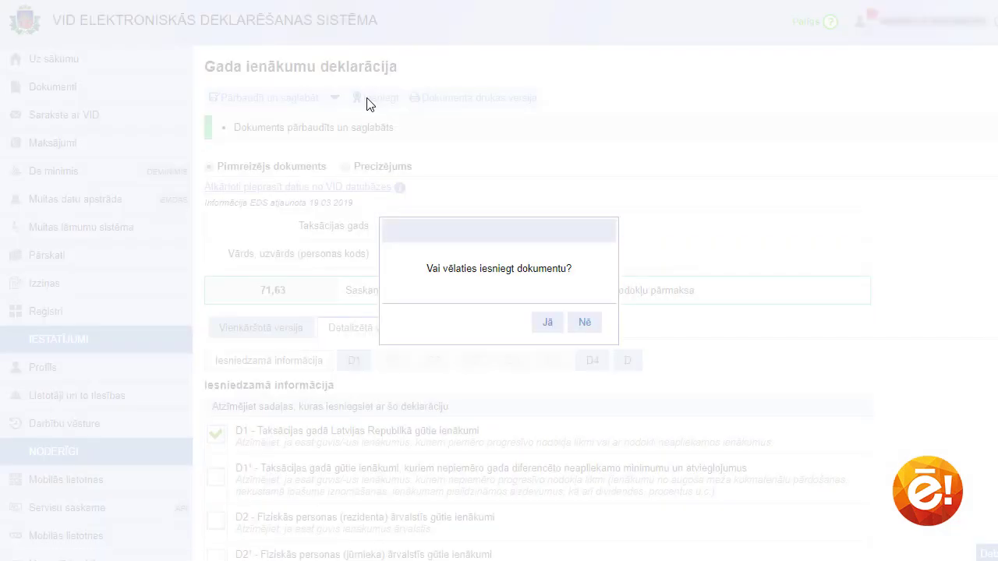
left_click(548, 323)
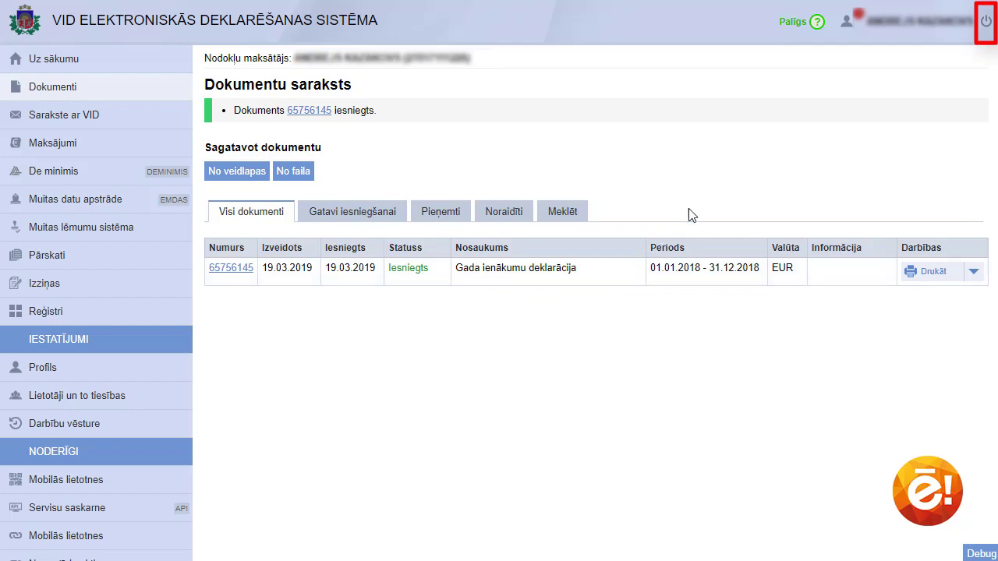
left_click(984, 22)
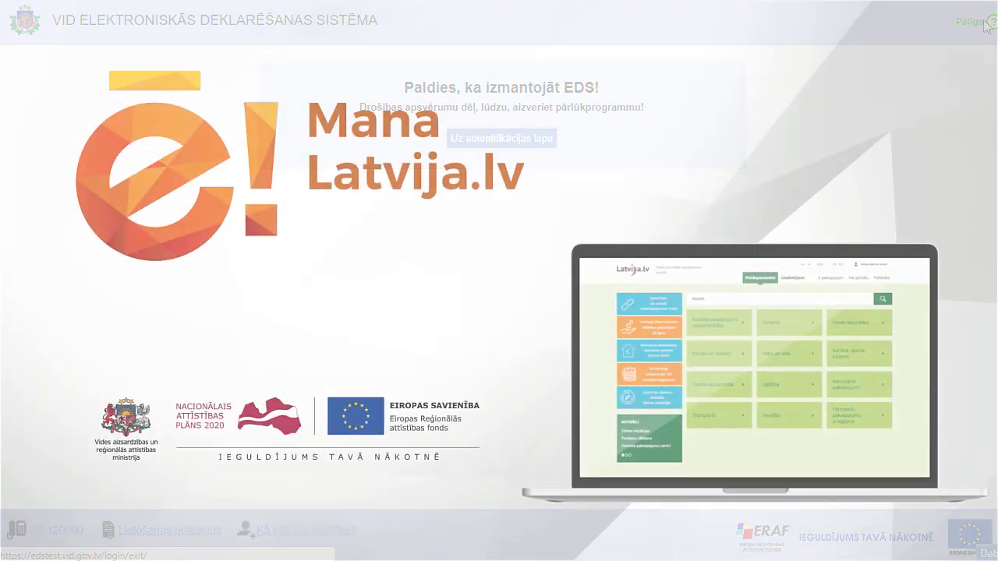